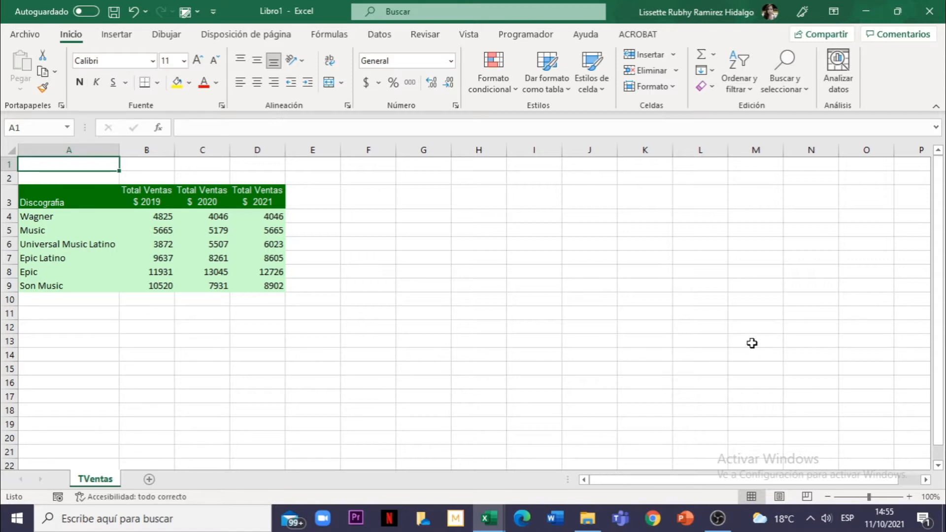
# Examine the sales table's record label names, yearly headings and values in A3:D9.
pyautogui.click(108, 235)
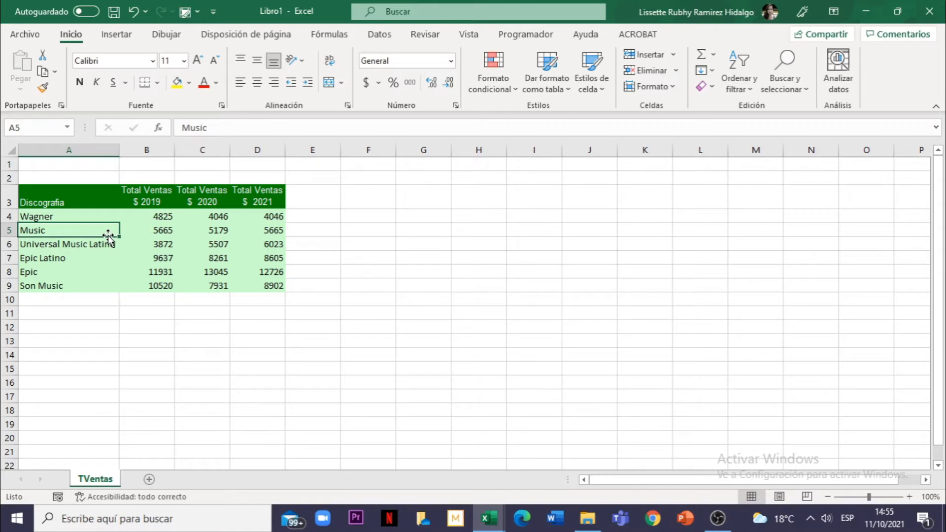
pyautogui.click(76, 199)
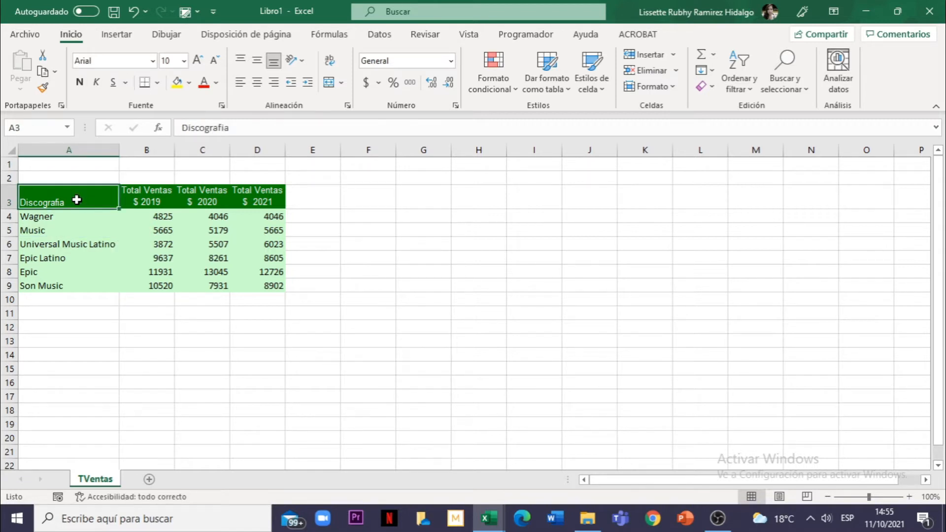
pyautogui.click(6, 203)
pyautogui.click(96, 235)
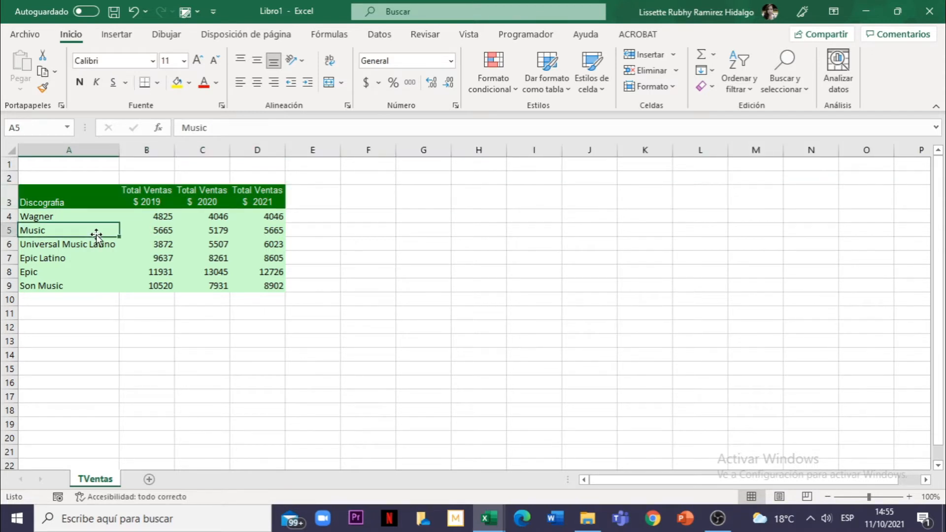
pyautogui.click(106, 192)
pyautogui.click(148, 197)
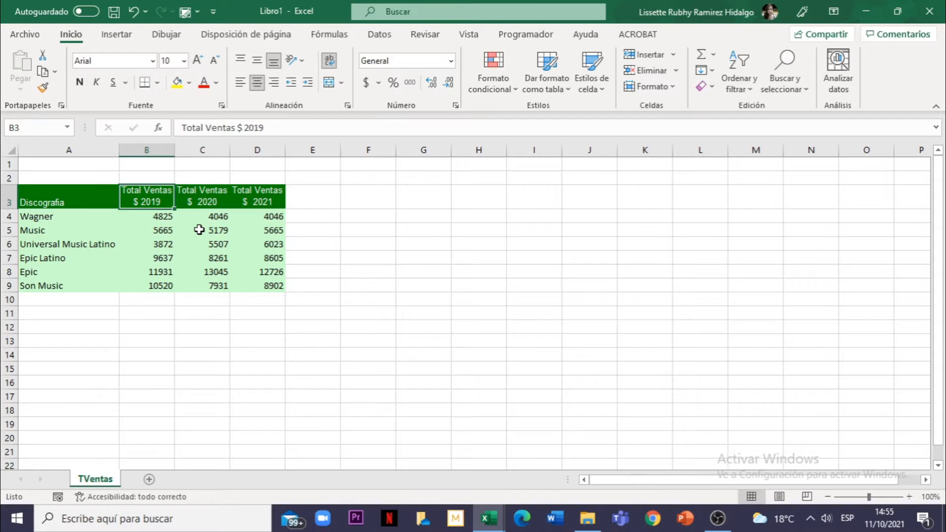
pyautogui.click(124, 232)
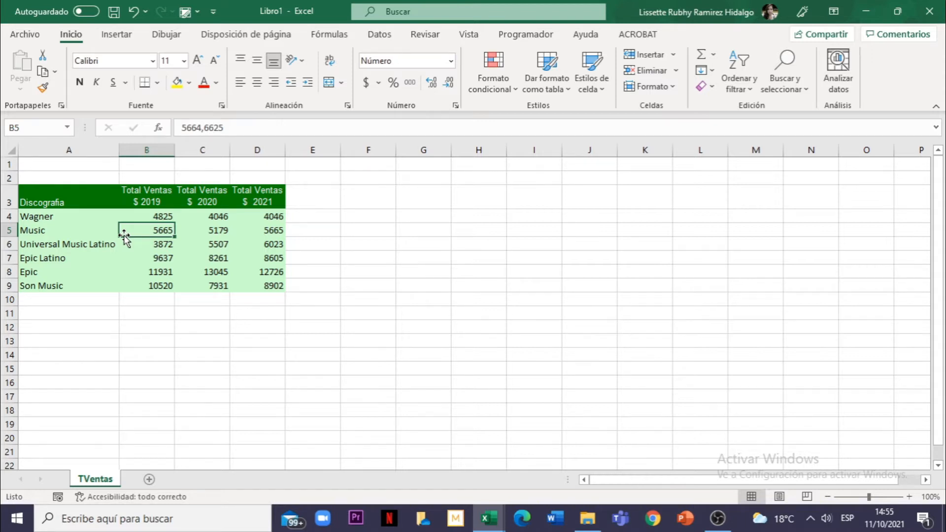
pyautogui.click(116, 240)
pyautogui.click(183, 232)
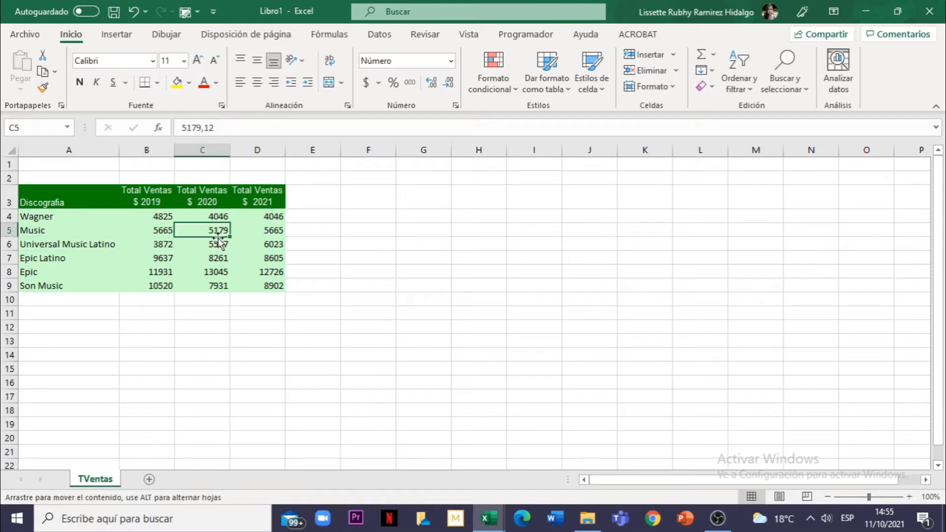
pyautogui.click(183, 254)
pyautogui.click(108, 244)
pyautogui.click(117, 215)
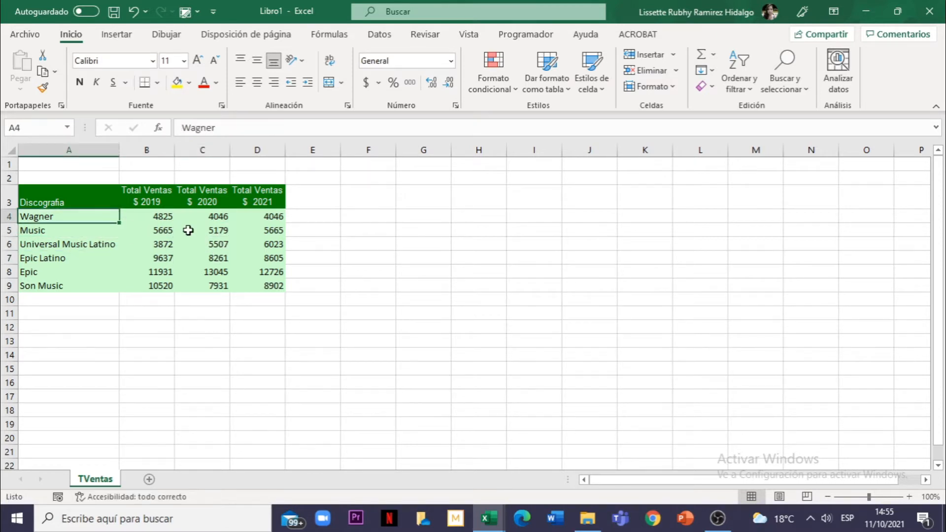
# Create the default clustered column chart from the sales table, using a single cell inside it as the source.
pyautogui.click(190, 231)
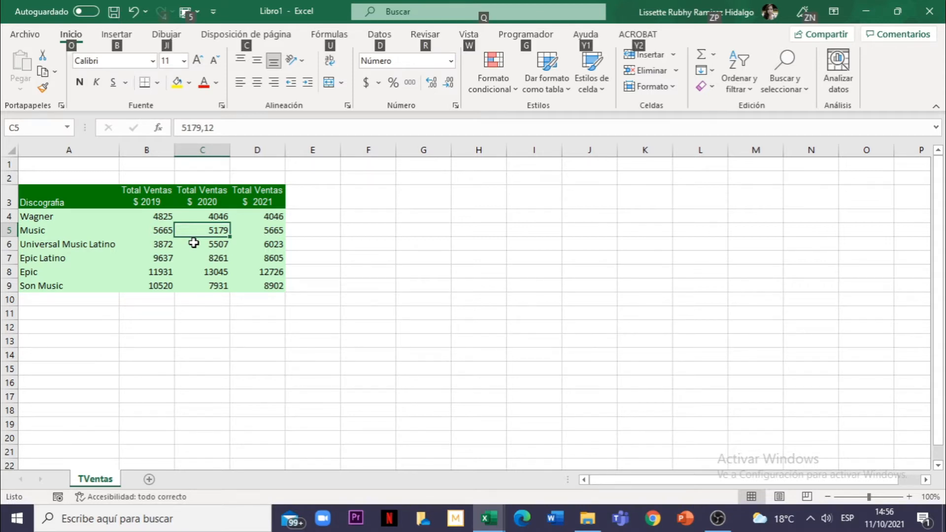
pyautogui.hotkey('alt', 'F1')
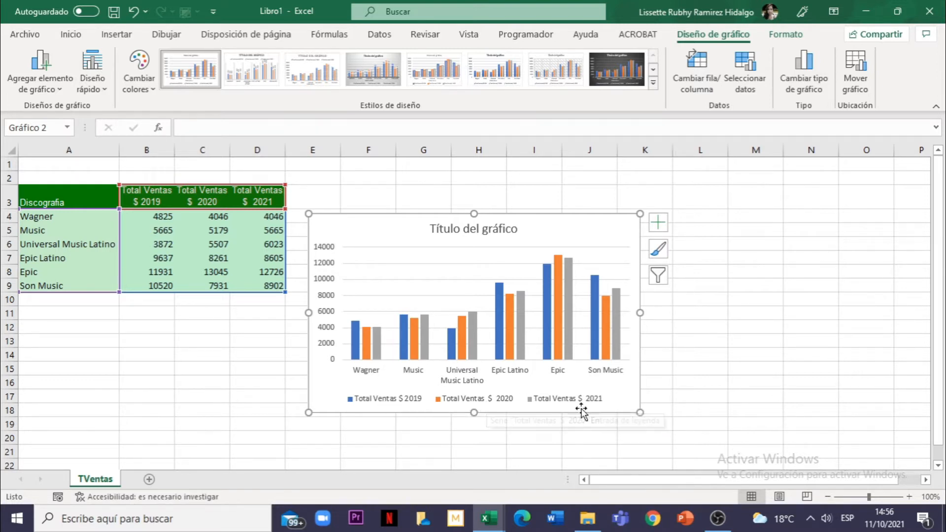
pyautogui.click(797, 309)
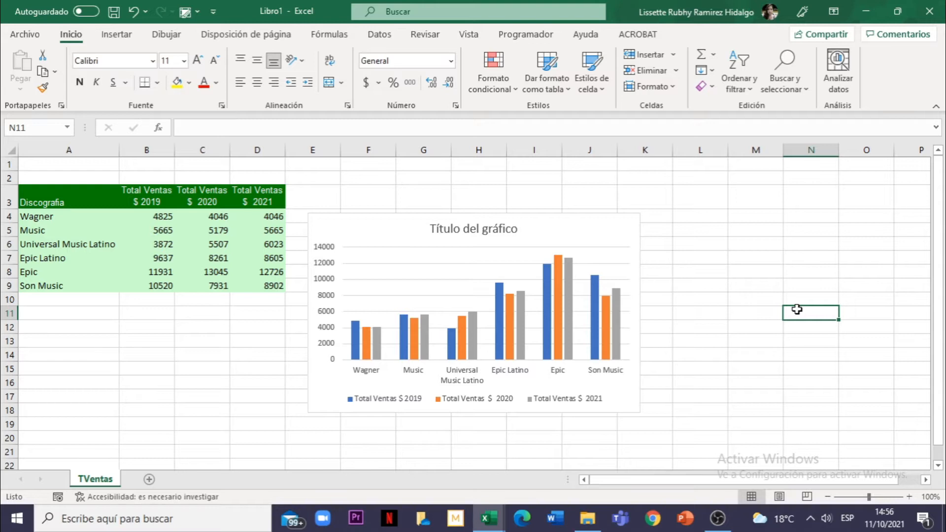
pyautogui.click(583, 241)
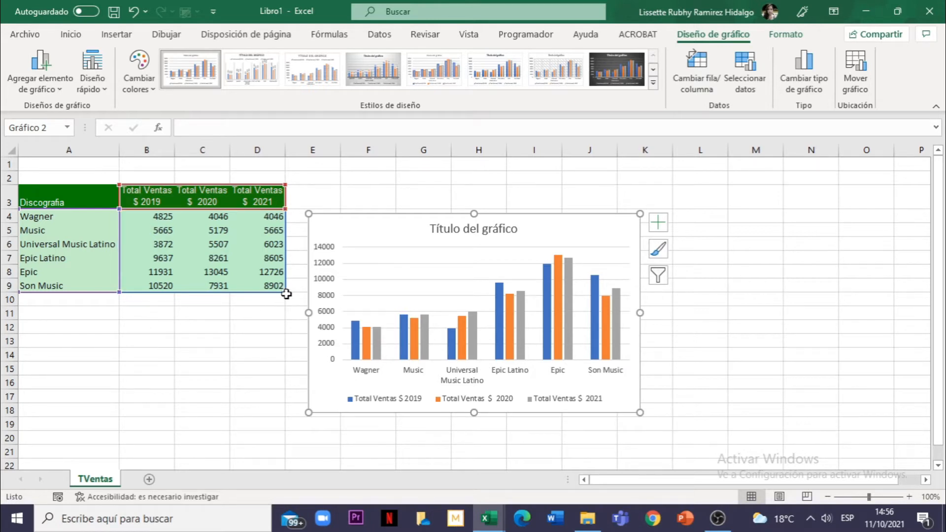
# Select the whole sales table A3:D9 and create a second default clustered column chart from it.
pyautogui.click(218, 348)
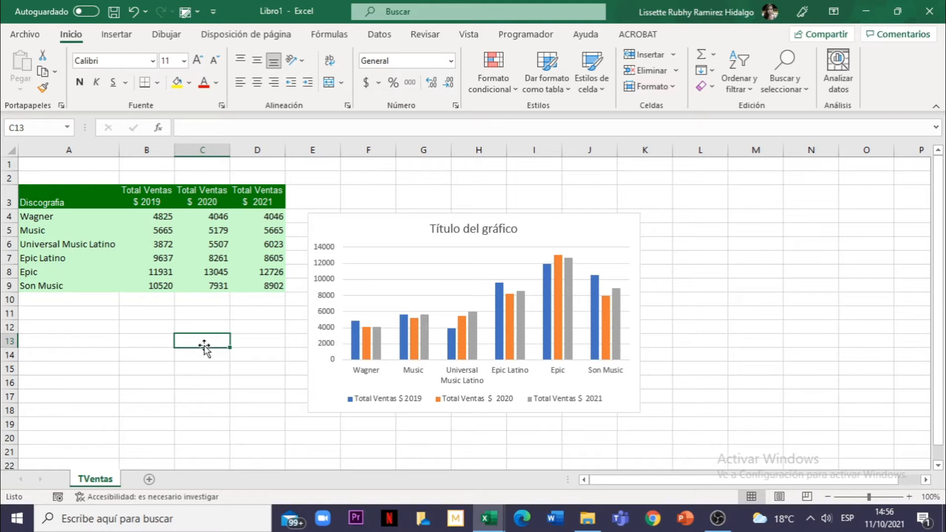
pyautogui.click(88, 344)
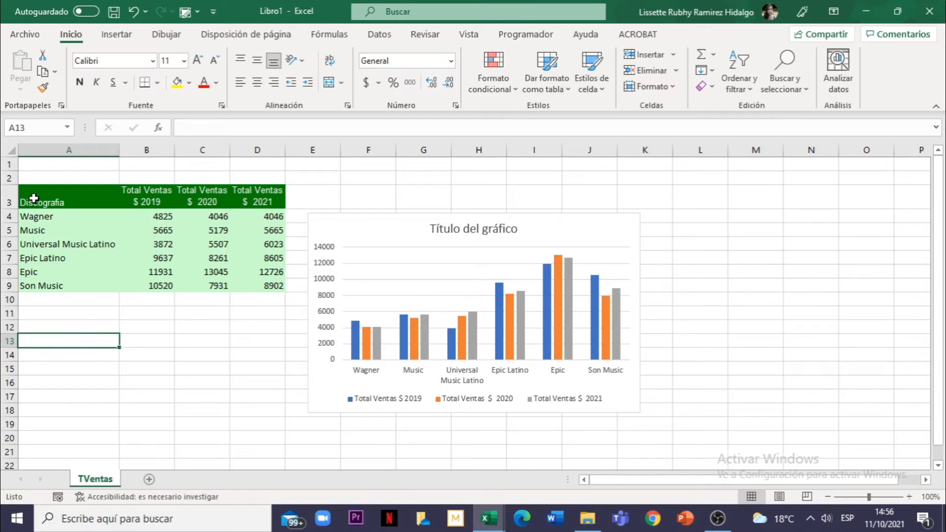
pyautogui.moveTo(34, 198); pyautogui.dragTo(254, 285)
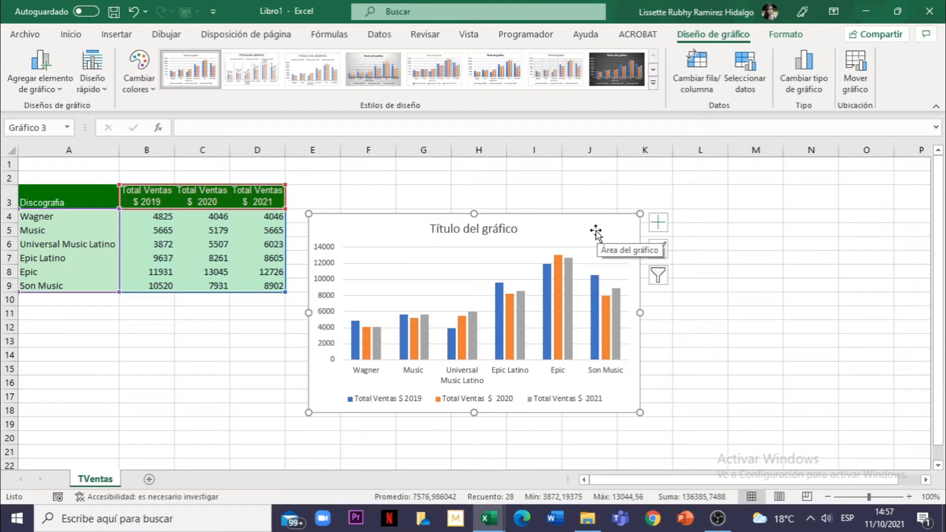
# Move the second chart directly below the sales table at row 11 and the first chart to about F18.
pyautogui.moveTo(596, 231); pyautogui.dragTo(888, 232)
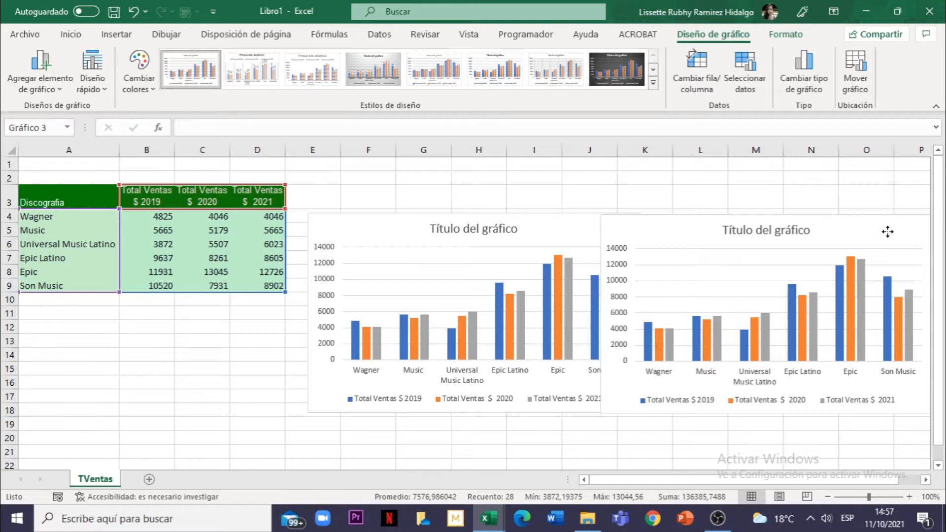
pyautogui.click(772, 246)
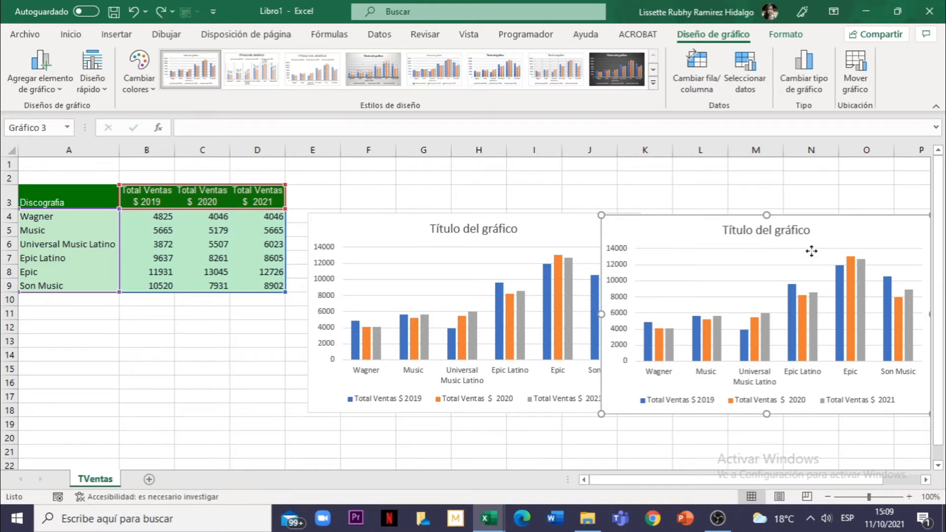
pyautogui.moveTo(813, 251); pyautogui.dragTo(243, 333)
pyautogui.moveTo(605, 249); pyautogui.dragTo(658, 435)
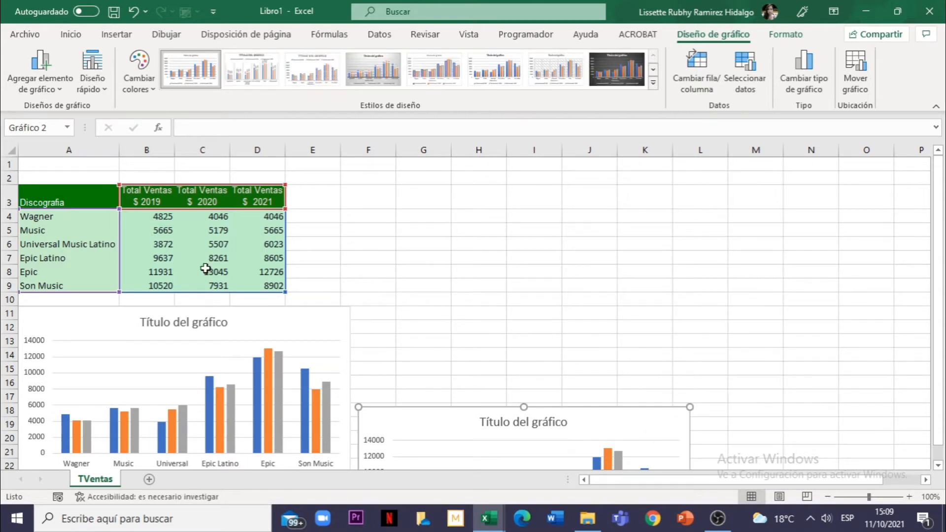
# Open the recommended charts for the sales table and preview the clustered column suggestion.
pyautogui.click(167, 242)
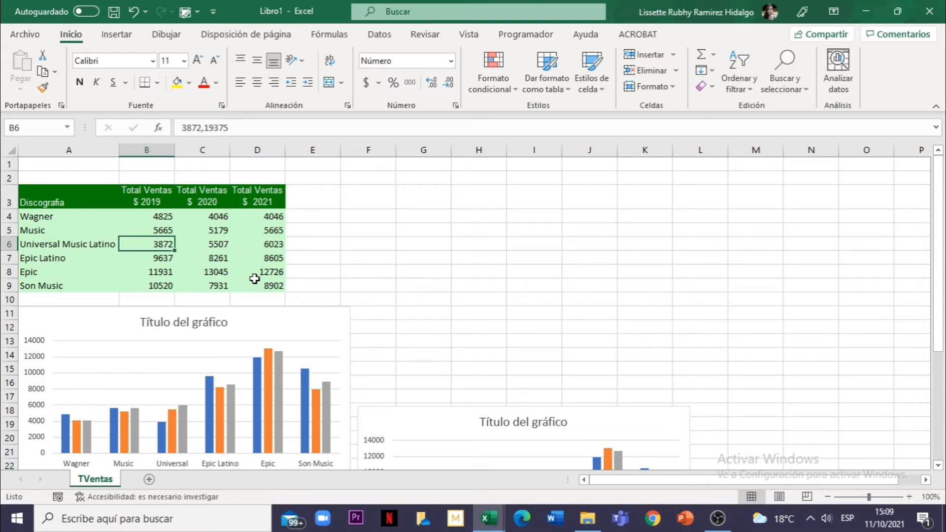
pyautogui.click(211, 254)
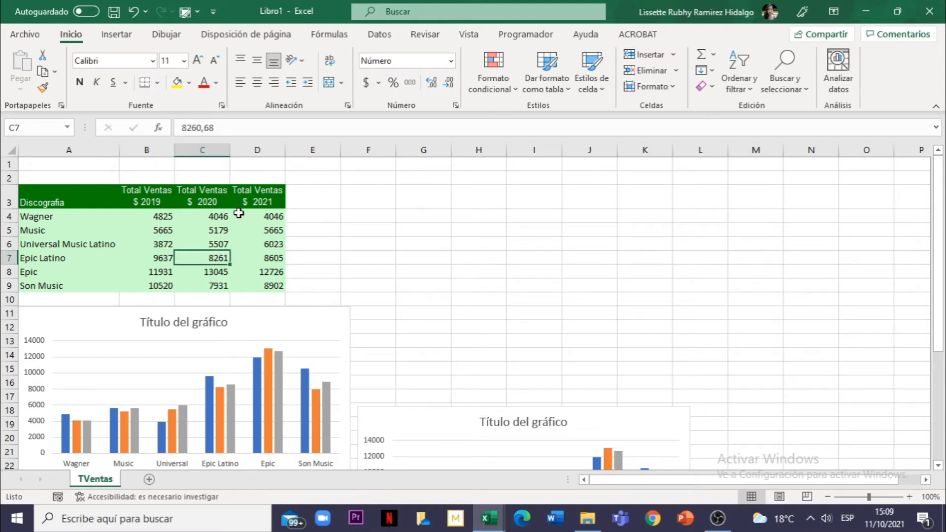
pyautogui.click(116, 35)
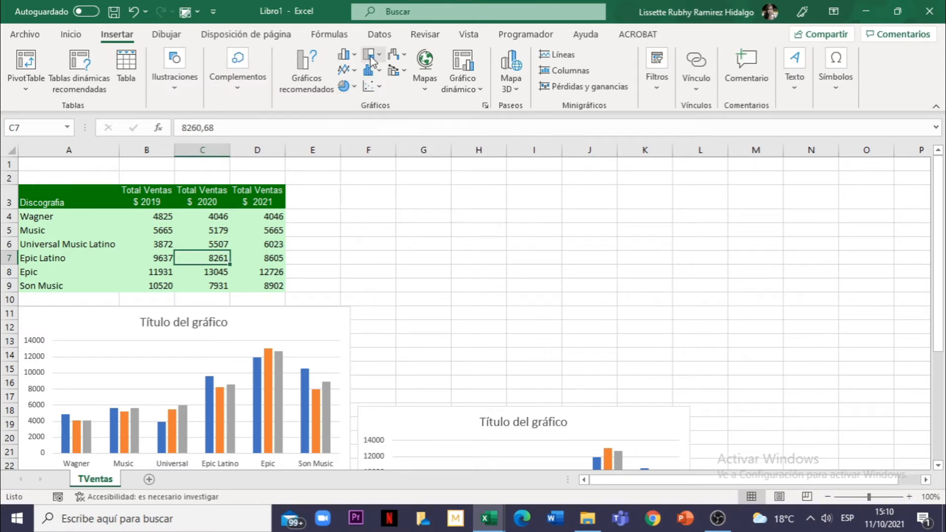
pyautogui.click(305, 66)
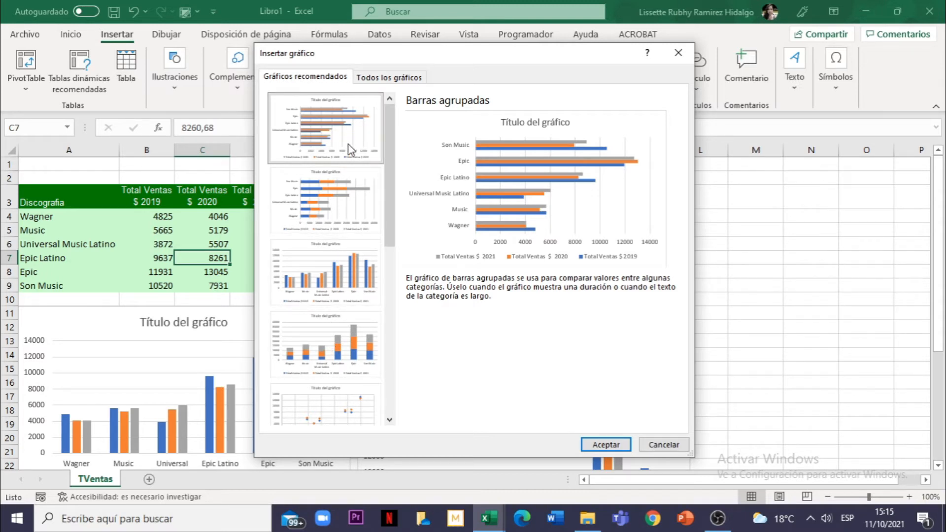
pyautogui.click(336, 271)
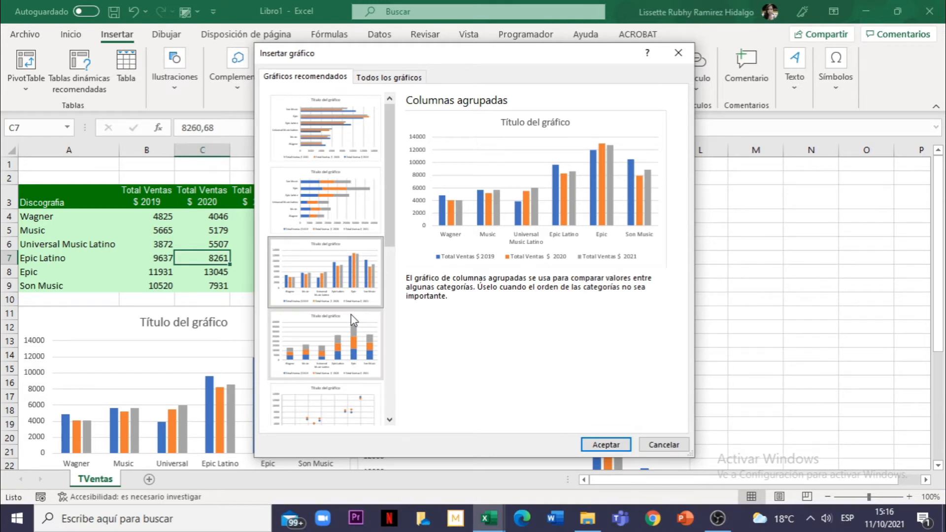
# Preview the line and line-with-markers charts in both data arrangements among all chart types, and leave without inserting one.
pyautogui.click(382, 79)
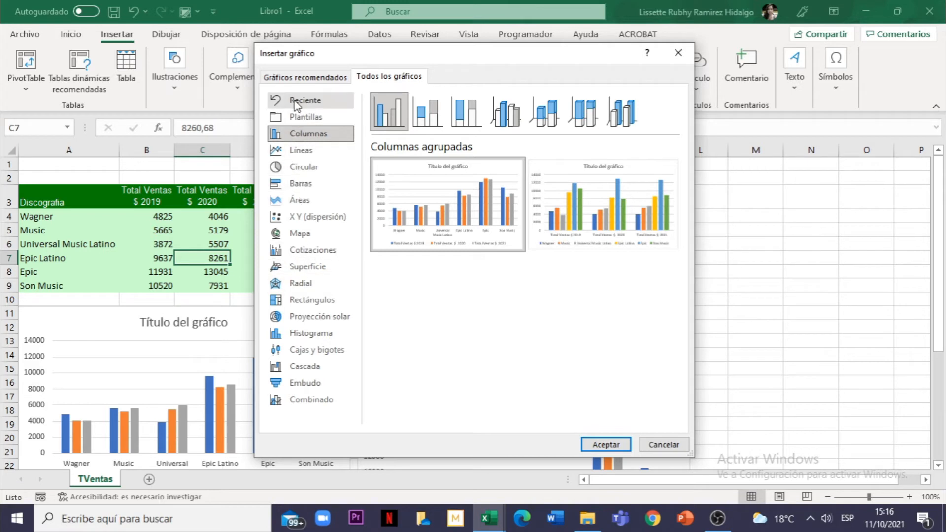
pyautogui.click(294, 154)
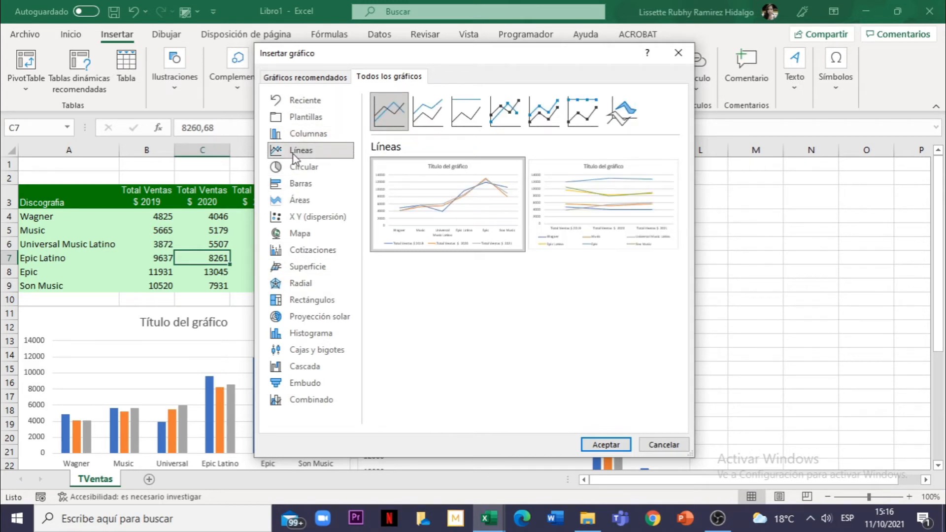
pyautogui.moveTo(490, 190)
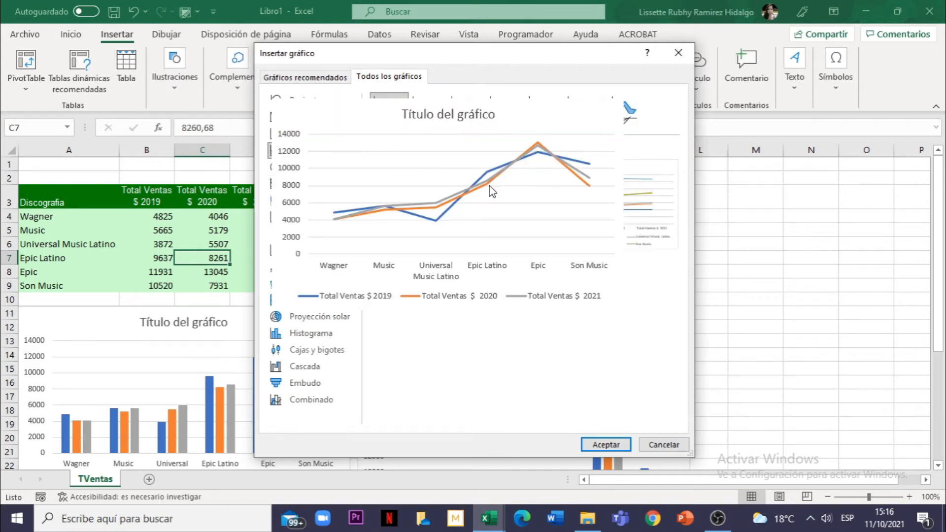
pyautogui.moveTo(545, 194)
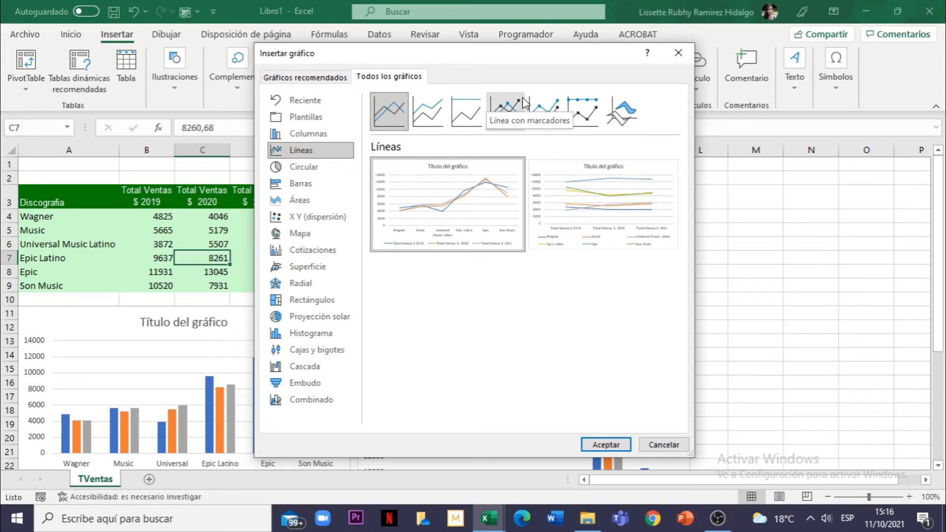
pyautogui.click(513, 109)
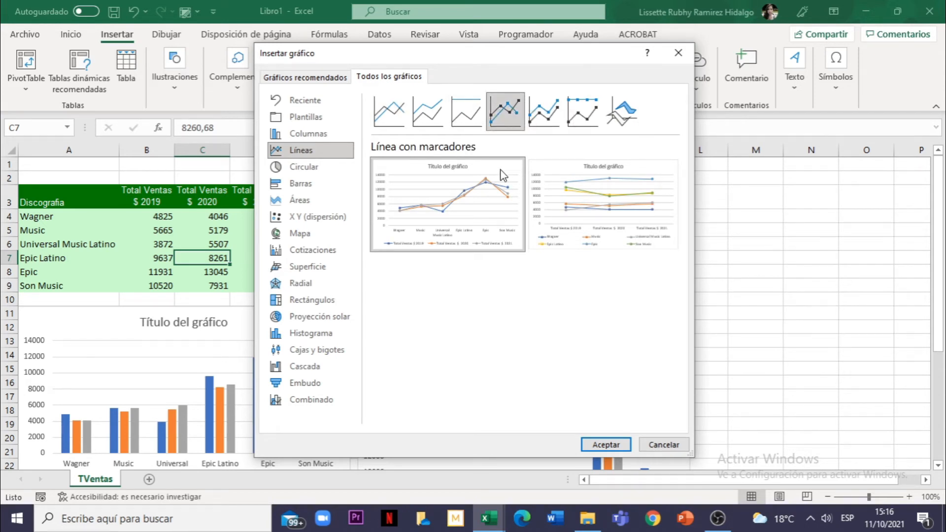
pyautogui.moveTo(619, 206)
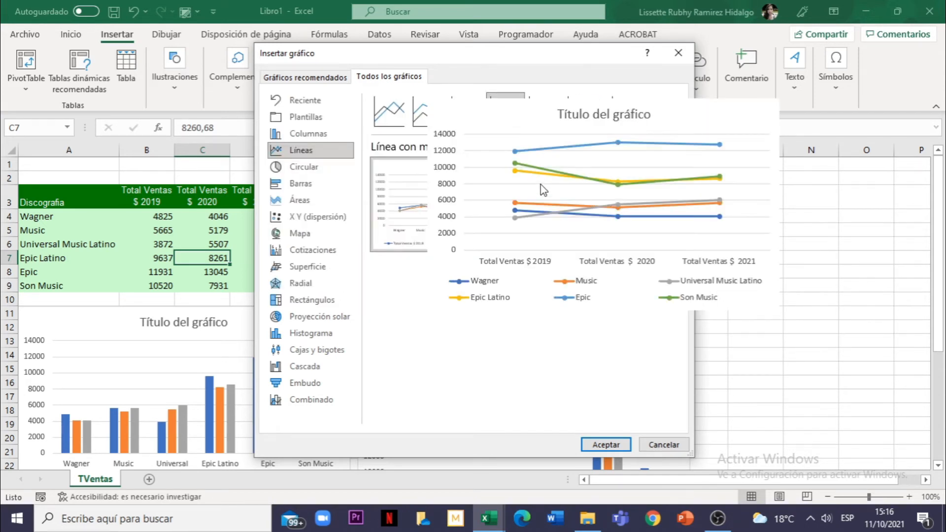
pyautogui.moveTo(468, 179)
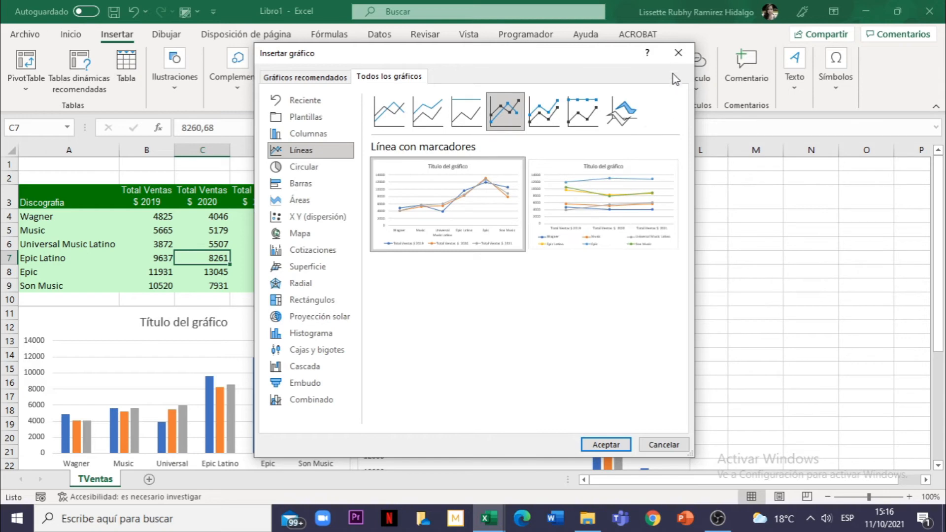
pyautogui.click(678, 55)
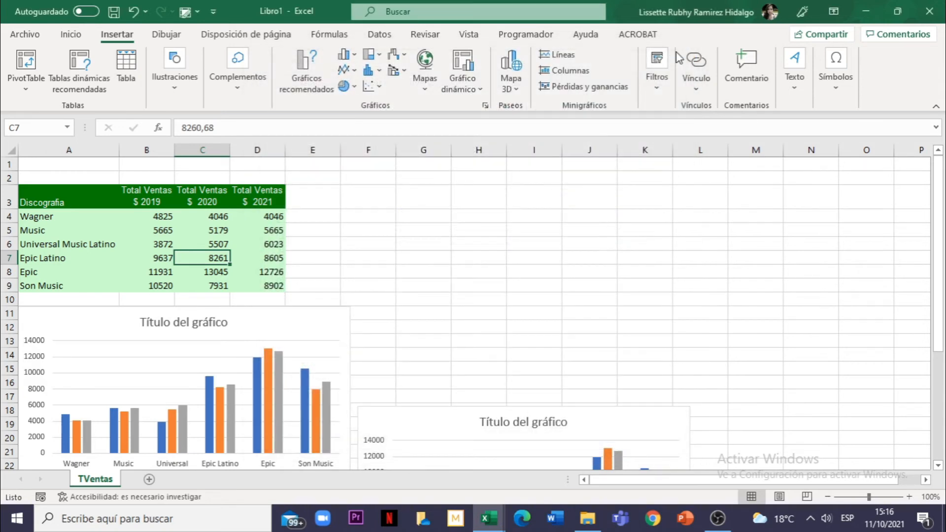
# Insert a 3D clustered column chart of the sales table and place it beside the table, from column F at row 1.
pyautogui.click(144, 260)
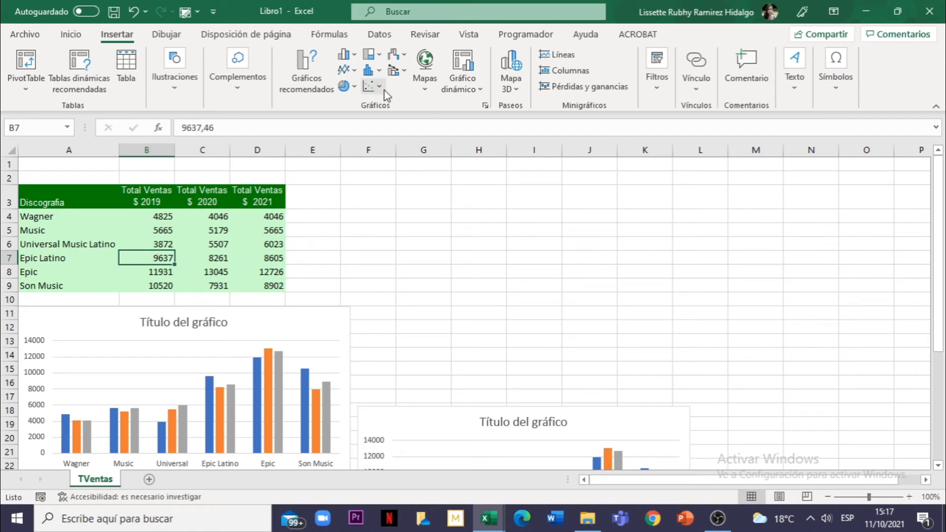
pyautogui.click(353, 57)
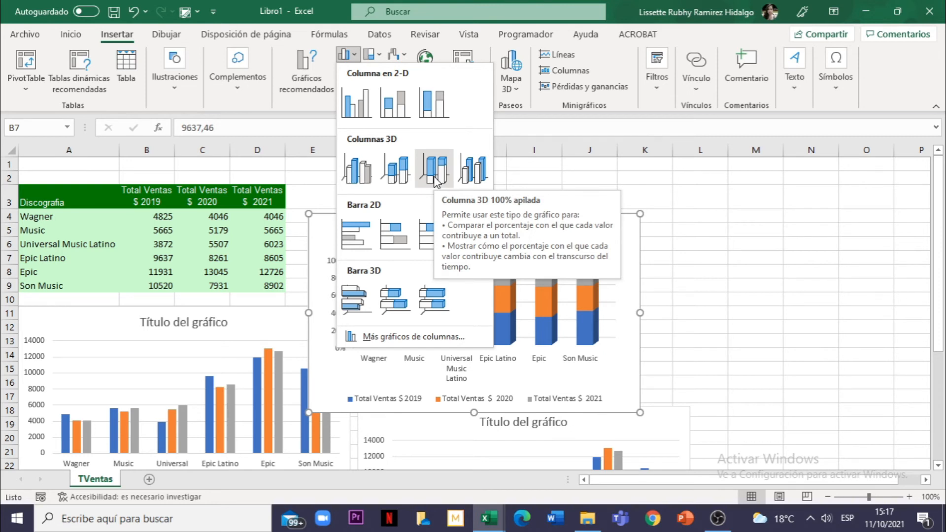
pyautogui.click(356, 165)
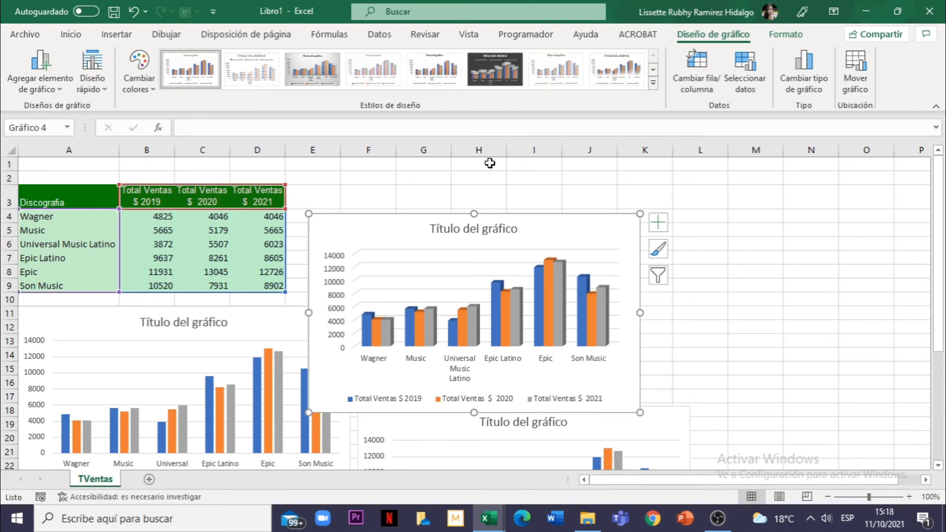
pyautogui.moveTo(552, 239); pyautogui.dragTo(590, 182)
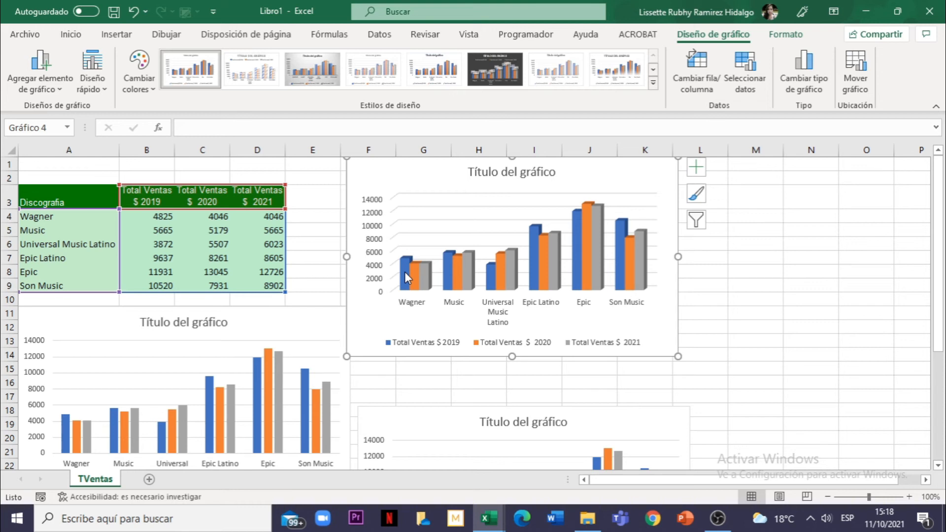
pyautogui.moveTo(412, 276)
pyautogui.moveTo(463, 276)
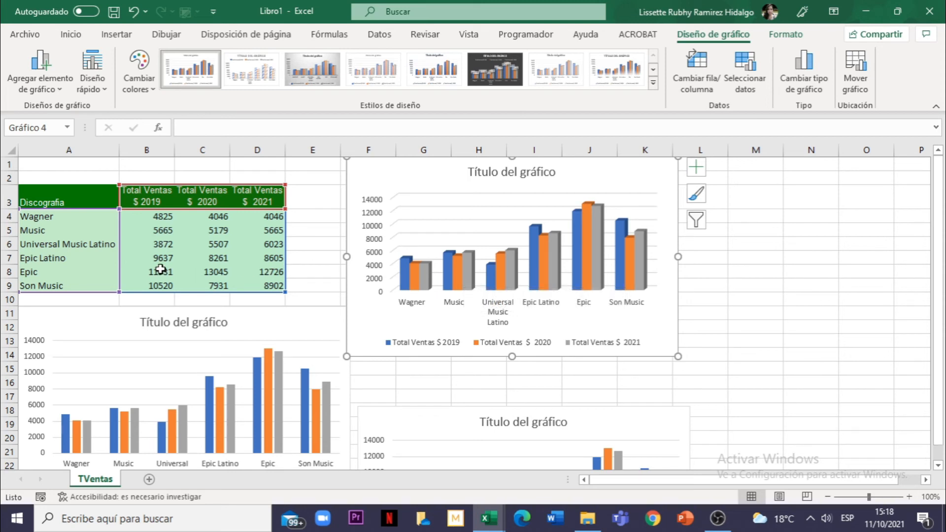
# Set Wagner's 2019 sales in cell B4 to 10000 and check the matching bar in the 3D column chart.
pyautogui.click(70, 216)
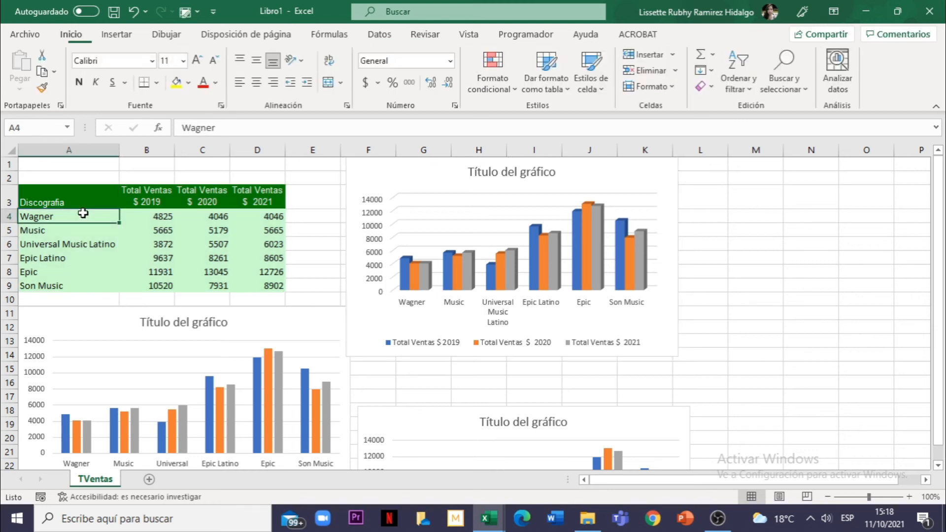
pyautogui.click(144, 216)
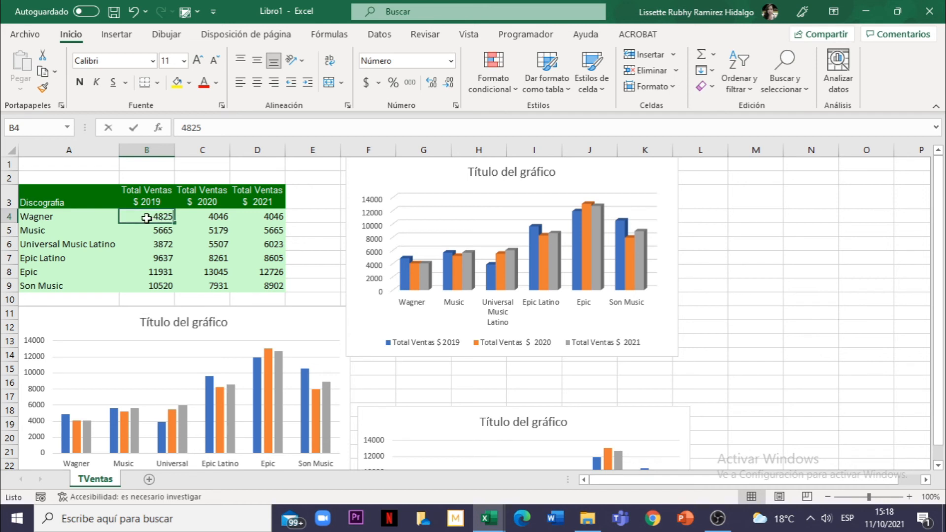
pyautogui.write('10000')
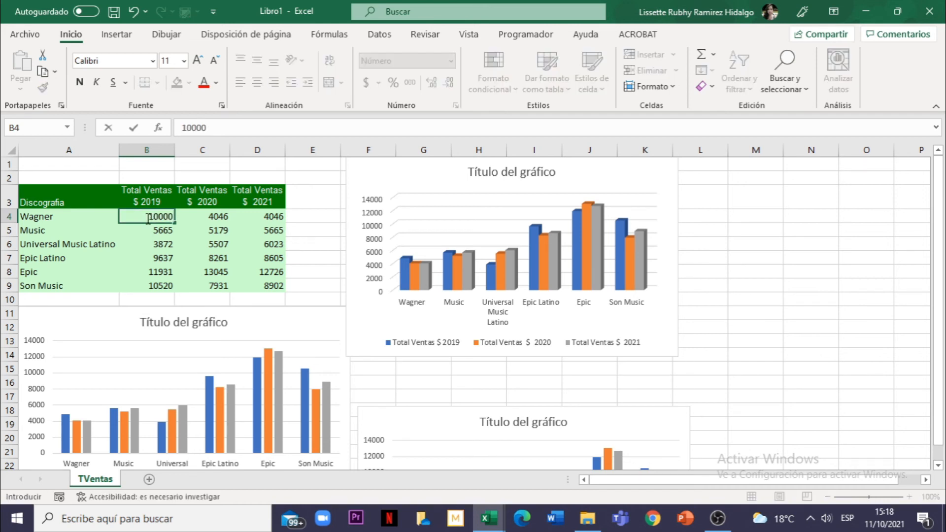
pyautogui.press('Return')
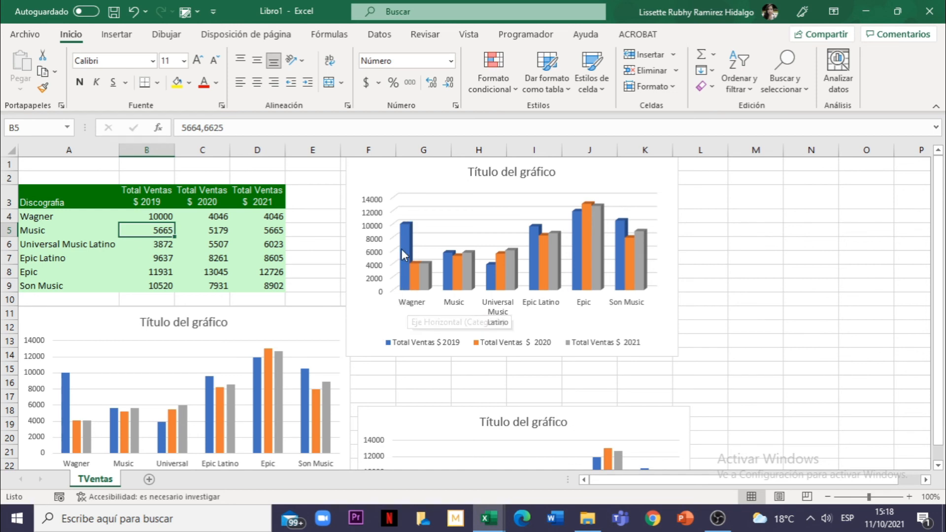
pyautogui.moveTo(407, 226)
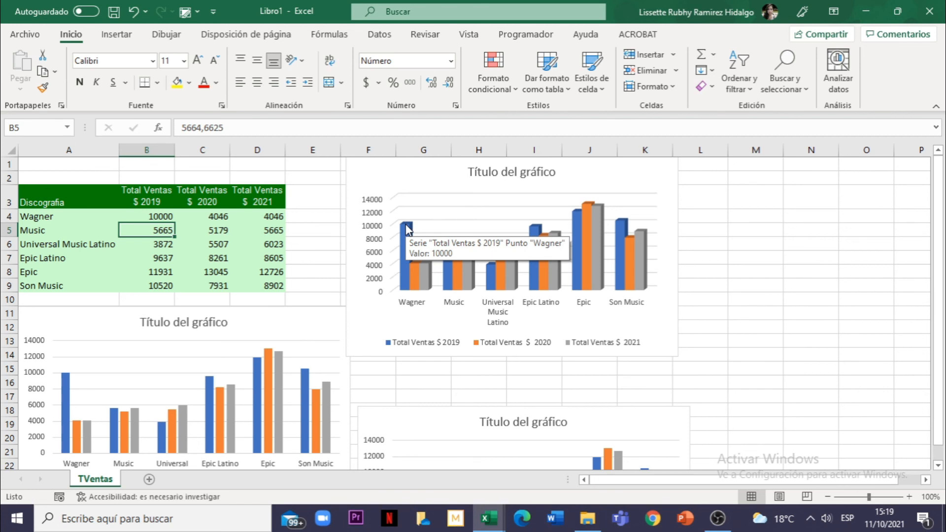
pyautogui.click(737, 288)
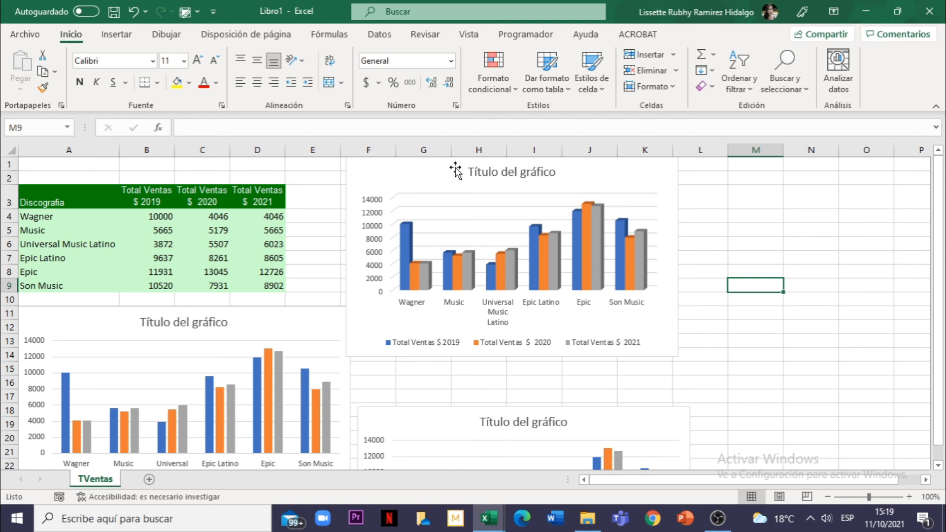
pyautogui.click(126, 39)
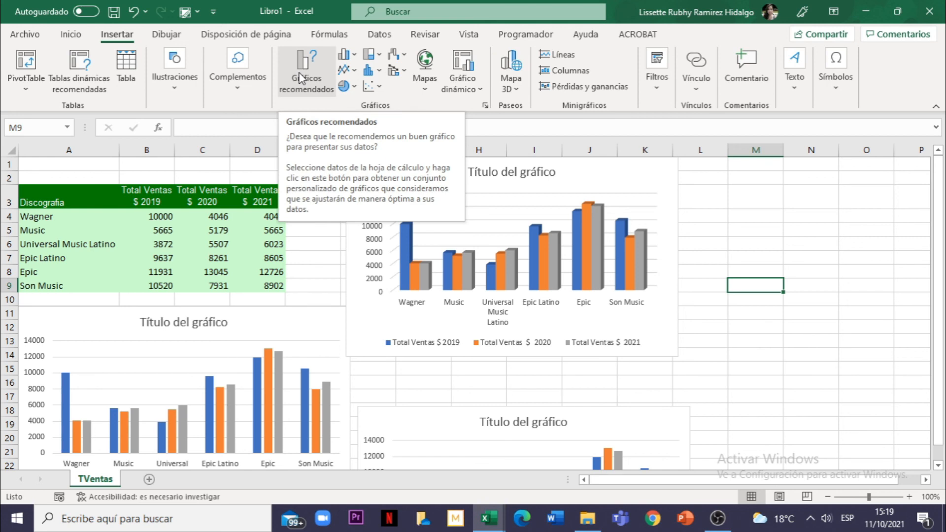
pyautogui.click(762, 247)
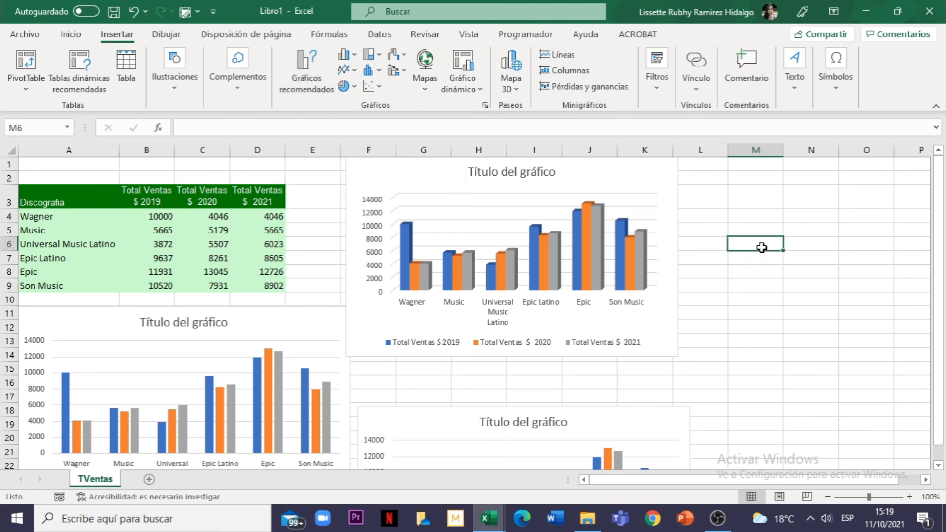